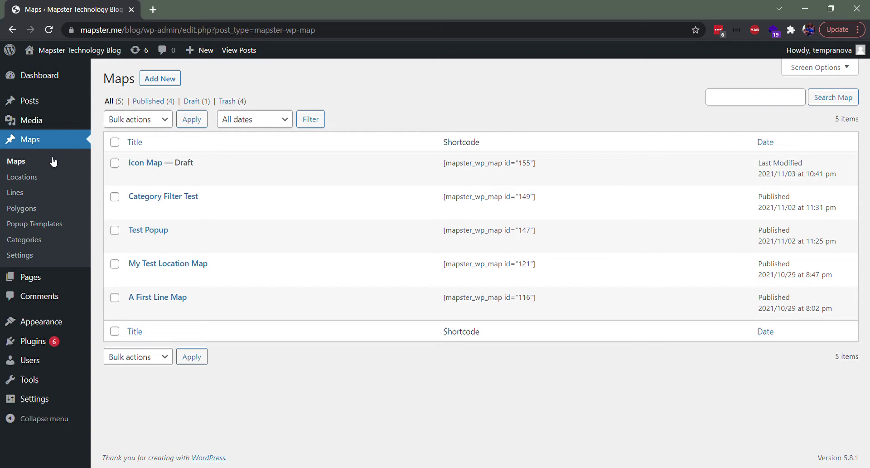
Browse the Mapster Maps list, then the Lines list, in the admin sidebar.
{"action": "left_click", "coordinate": [26, 165]}
{"action": "left_click", "coordinate": [29, 195]}
Open Map Categories and inspect Category One's edit page before returning to the list.
{"action": "left_click", "coordinate": [34, 241]}
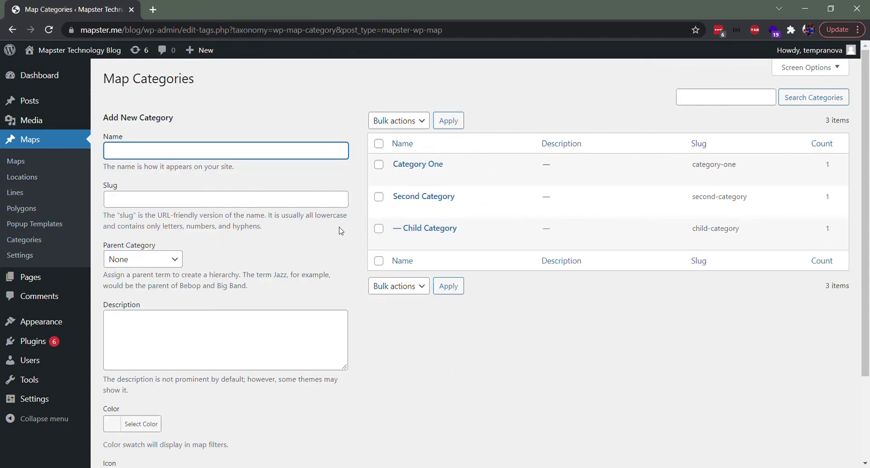
{"action": "scroll", "coordinate": [247, 256], "scroll_direction": "down", "scroll_amount": 3}
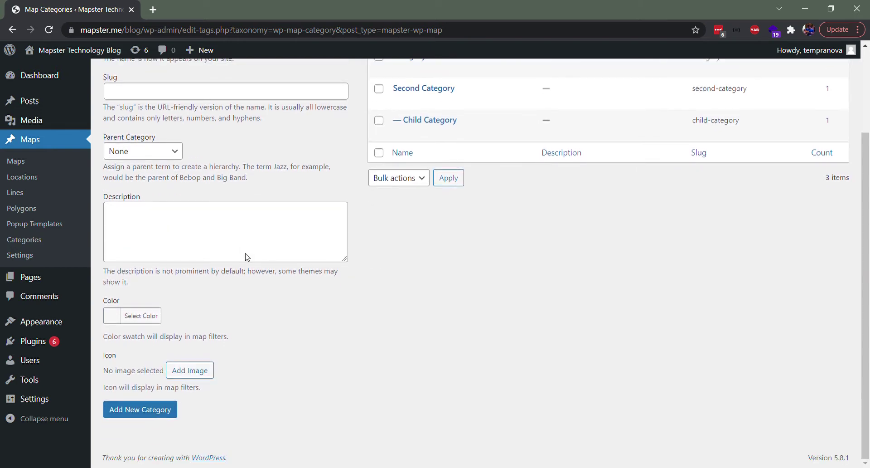
{"action": "scroll", "coordinate": [247, 257], "scroll_direction": "up", "scroll_amount": 3}
{"action": "scroll", "coordinate": [249, 254], "scroll_direction": "down", "scroll_amount": 3}
{"action": "scroll", "coordinate": [356, 272], "scroll_direction": "up", "scroll_amount": 3}
{"action": "scroll", "coordinate": [408, 195], "scroll_direction": "down", "scroll_amount": 1}
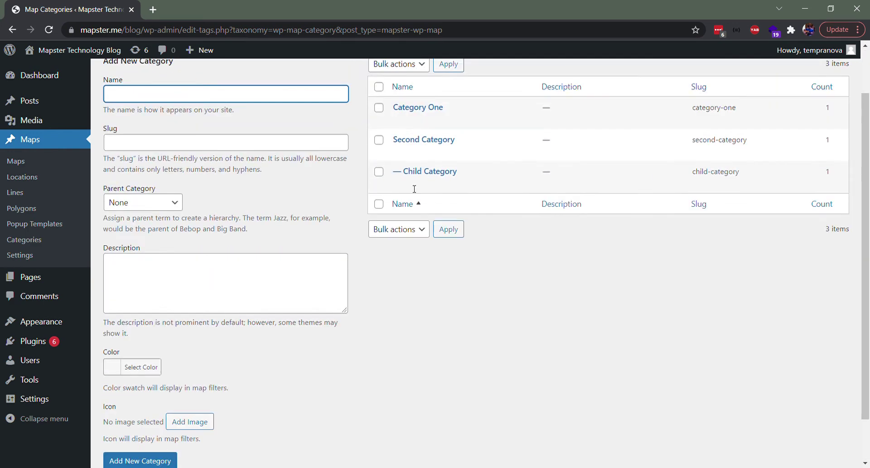
{"action": "left_click", "coordinate": [417, 107]}
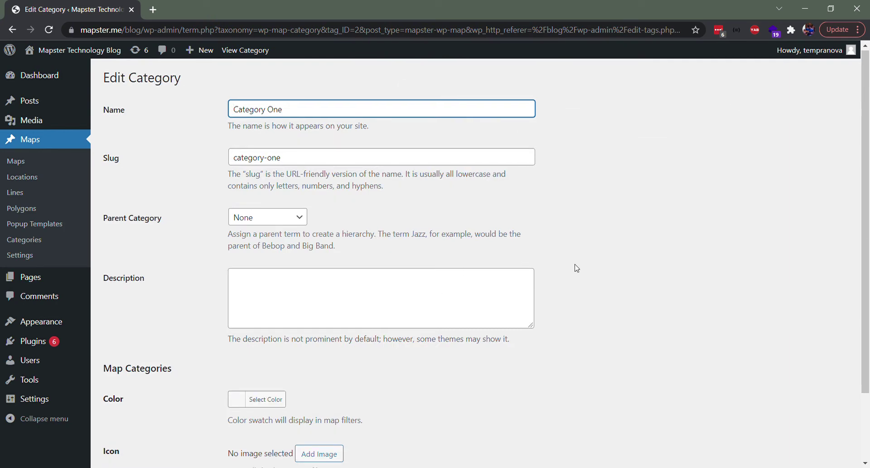
{"action": "scroll", "coordinate": [577, 267], "scroll_direction": "down", "scroll_amount": 2}
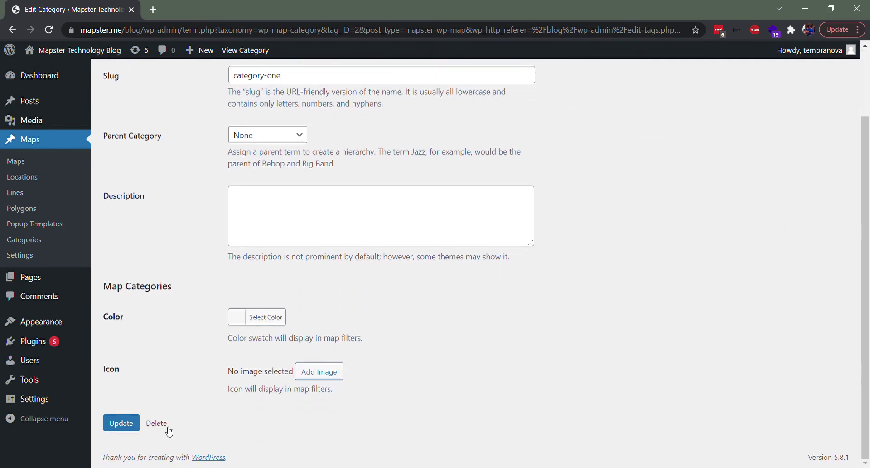
{"action": "left_click", "coordinate": [12, 29]}
Inspect Second Category's red colour setting, then go back to the categories list.
{"action": "left_click", "coordinate": [439, 141]}
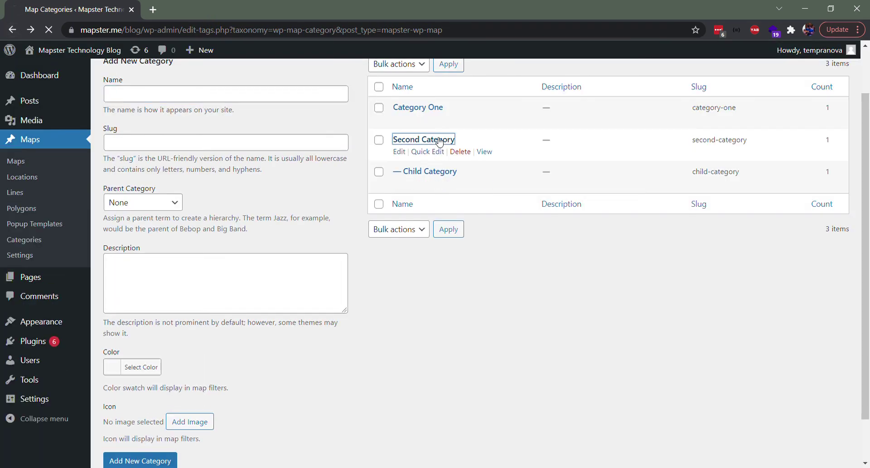
{"action": "scroll", "coordinate": [604, 225], "scroll_direction": "down", "scroll_amount": 2}
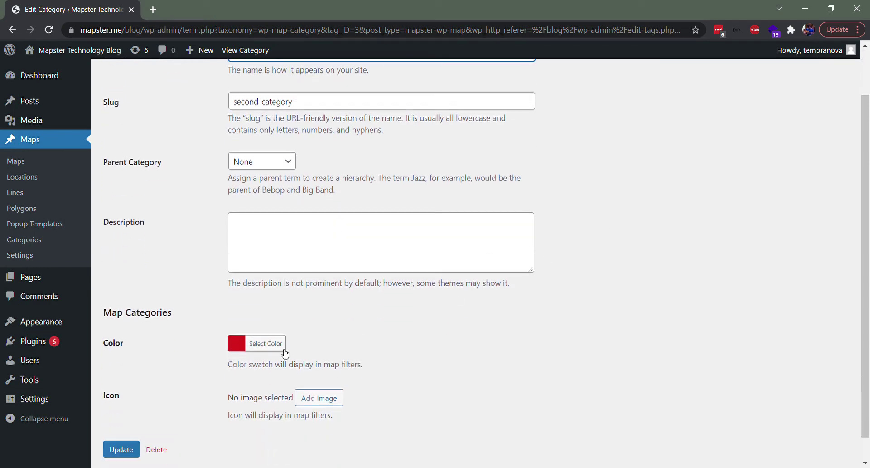
{"action": "scroll", "coordinate": [201, 312], "scroll_direction": "down", "scroll_amount": 1}
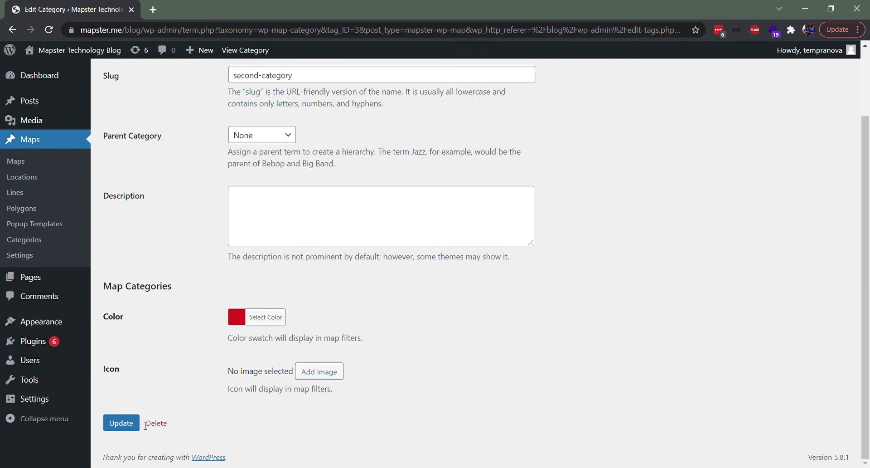
{"action": "left_click", "coordinate": [11, 30]}
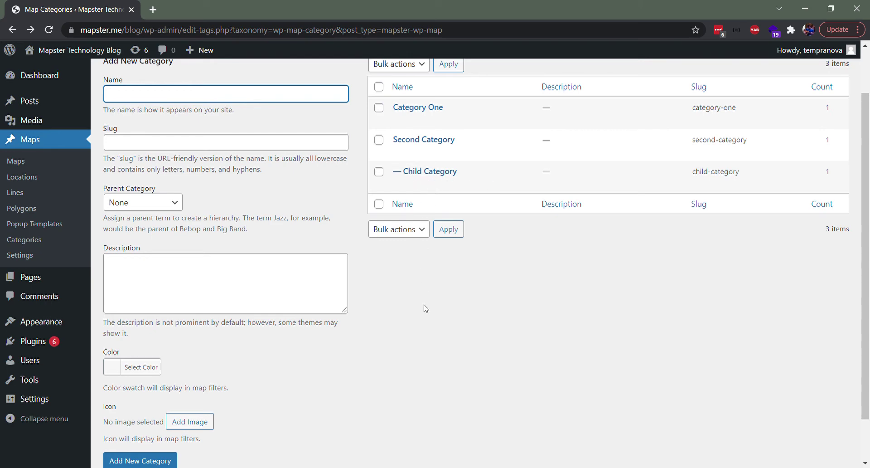
{"action": "scroll", "coordinate": [368, 347], "scroll_direction": "up", "scroll_amount": 2}
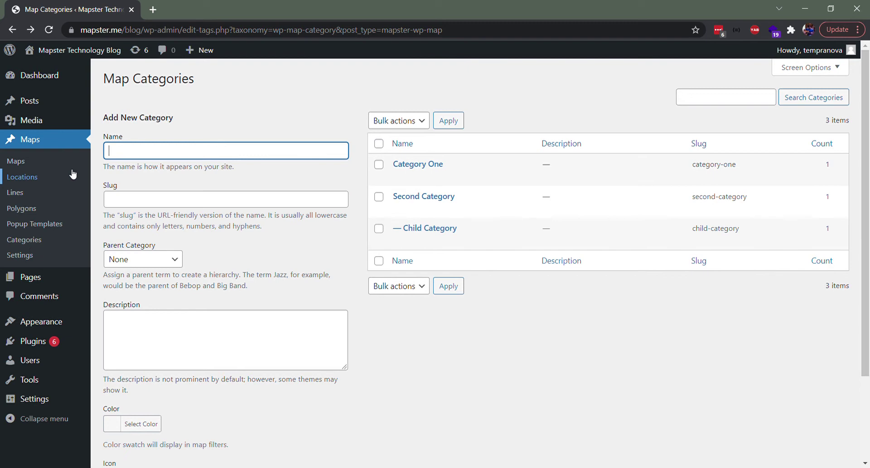
Confirm Polygon Test is assigned to Category One and Second Category, then open Title Lineen.
{"action": "left_click", "coordinate": [62, 208]}
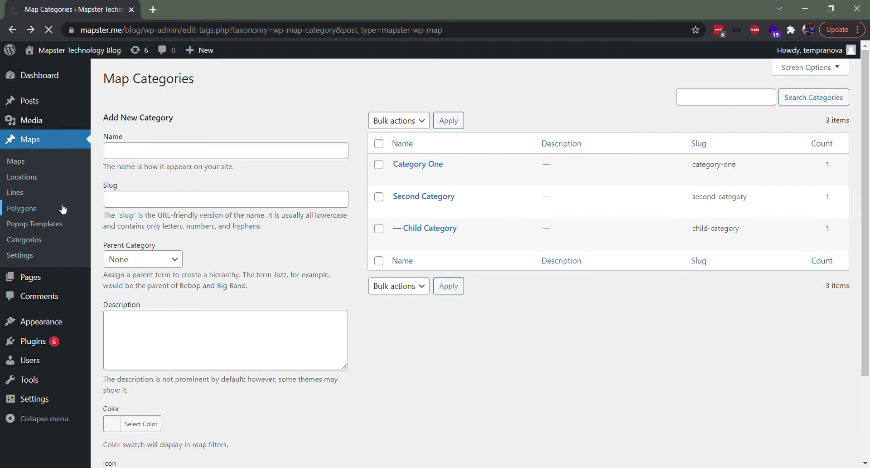
{"action": "left_click", "coordinate": [153, 166]}
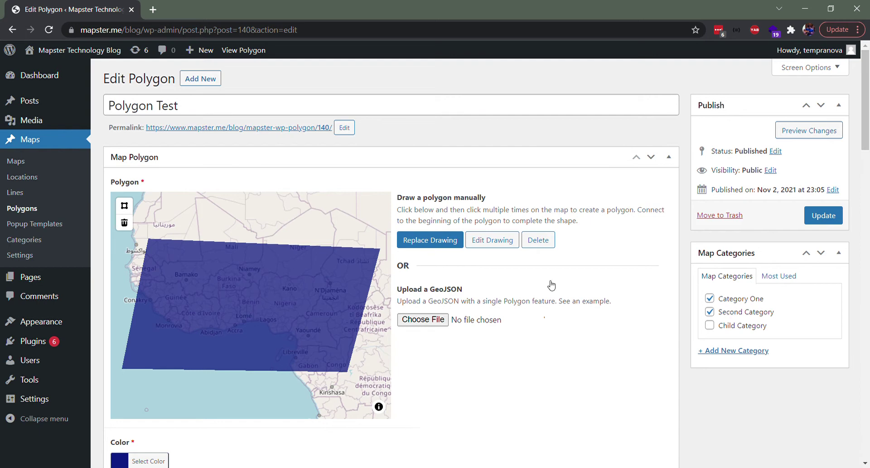
{"action": "left_click", "coordinate": [53, 187]}
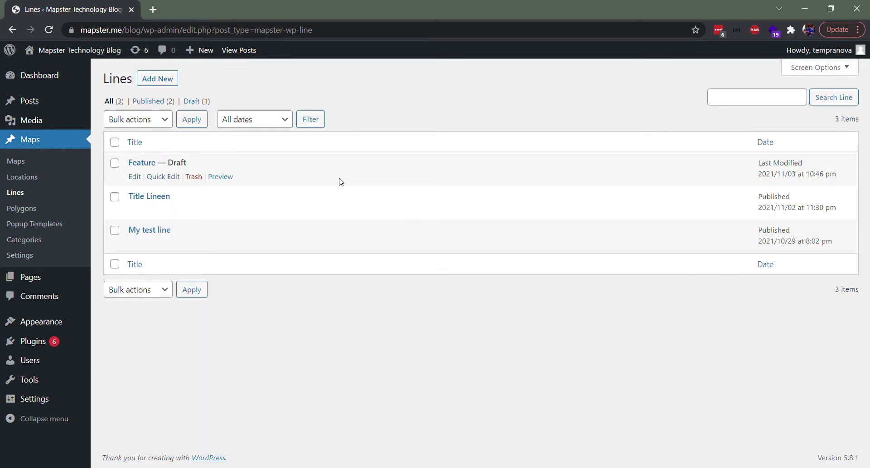
{"action": "left_click", "coordinate": [148, 197]}
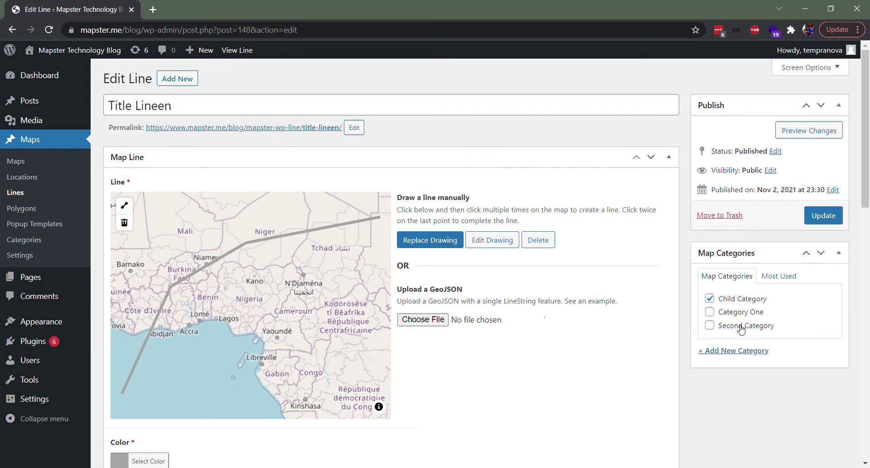
Check Title Lineen's Map Categories box shows Child Category, including Most Used and Add New Category.
{"action": "left_click", "coordinate": [770, 282]}
{"action": "left_click", "coordinate": [745, 281]}
{"action": "left_click", "coordinate": [743, 351]}
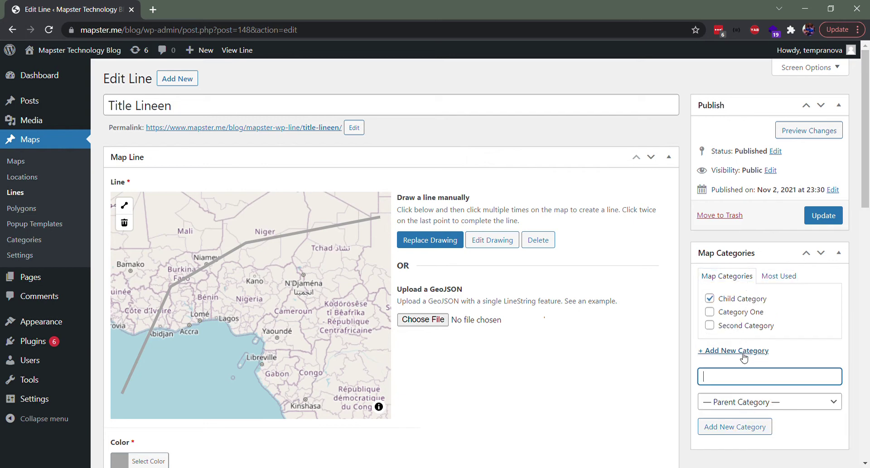
{"action": "left_click", "coordinate": [730, 407]}
{"action": "left_click", "coordinate": [689, 377]}
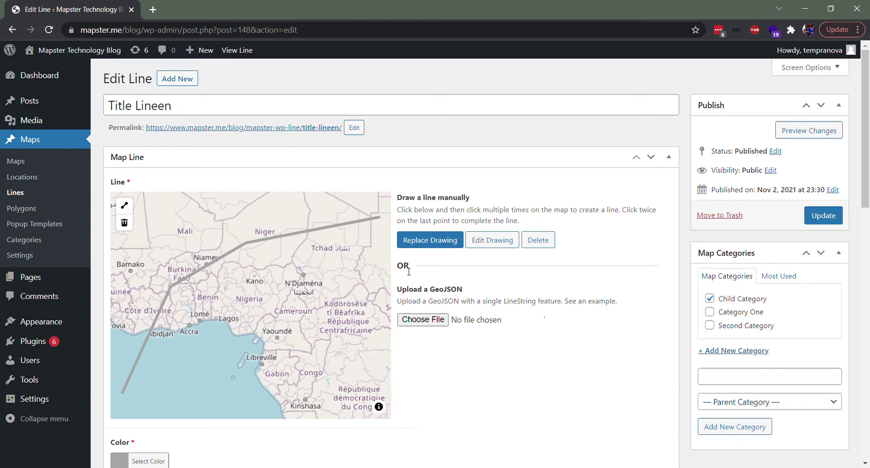
{"action": "left_click", "coordinate": [18, 162]}
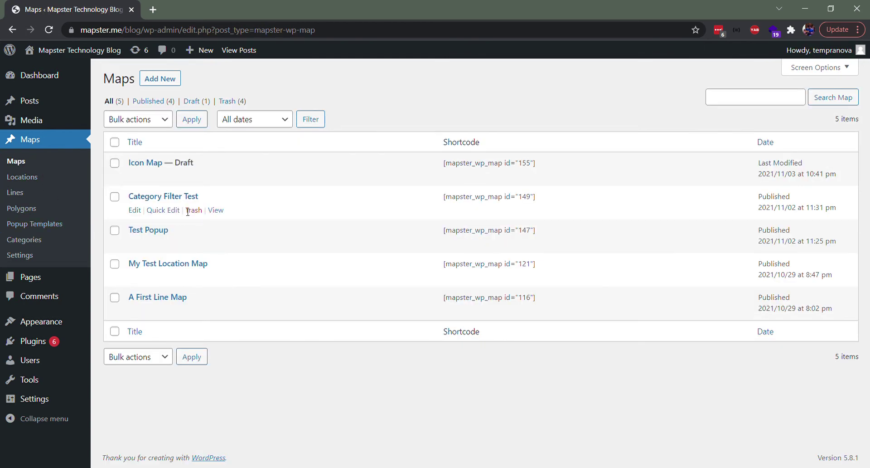
Open the Category Filter Test map and review which lines and polygons it includes.
{"action": "left_click", "coordinate": [189, 200]}
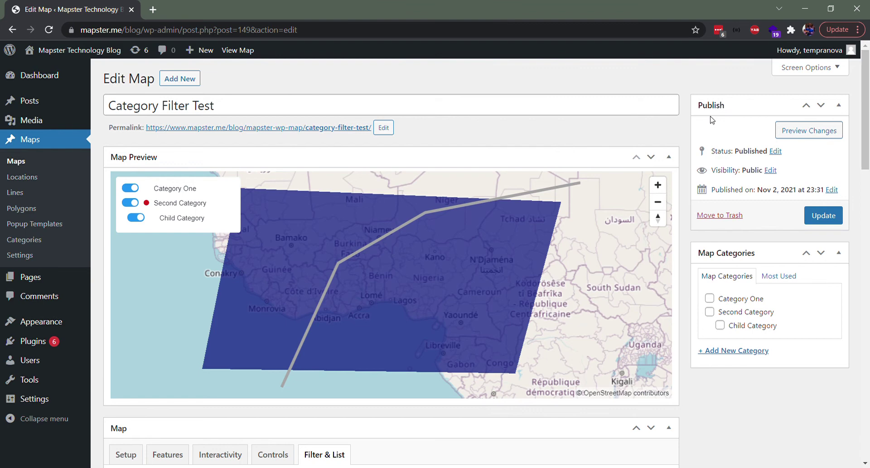
{"action": "scroll", "coordinate": [690, 122], "scroll_direction": "down", "scroll_amount": 5}
{"action": "scroll", "coordinate": [688, 122], "scroll_direction": "down", "scroll_amount": 3}
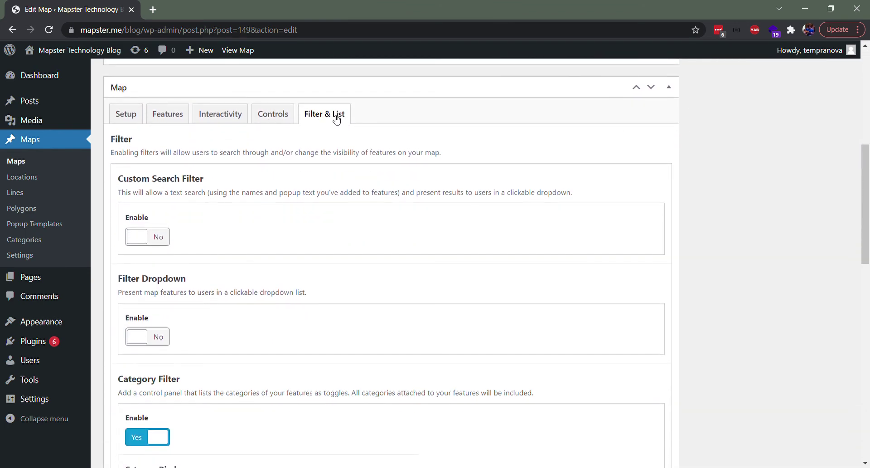
{"action": "scroll", "coordinate": [685, 204], "scroll_direction": "up", "scroll_amount": 4}
{"action": "scroll", "coordinate": [684, 204], "scroll_direction": "down", "scroll_amount": 1}
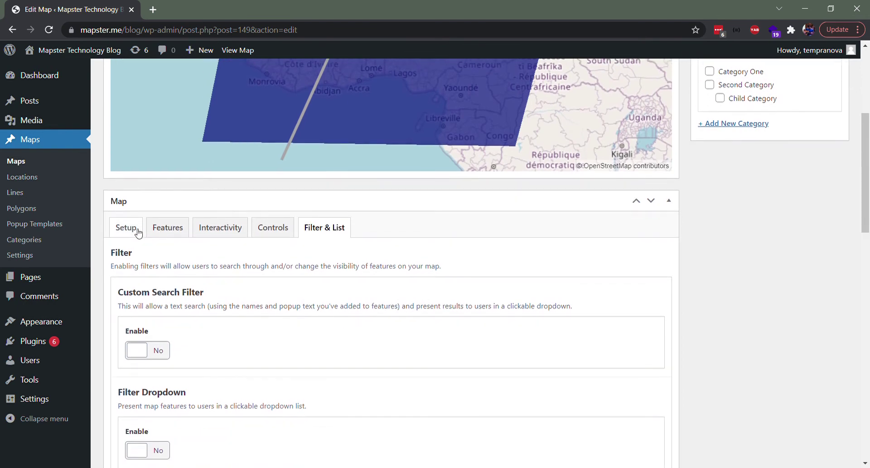
{"action": "left_click", "coordinate": [171, 228]}
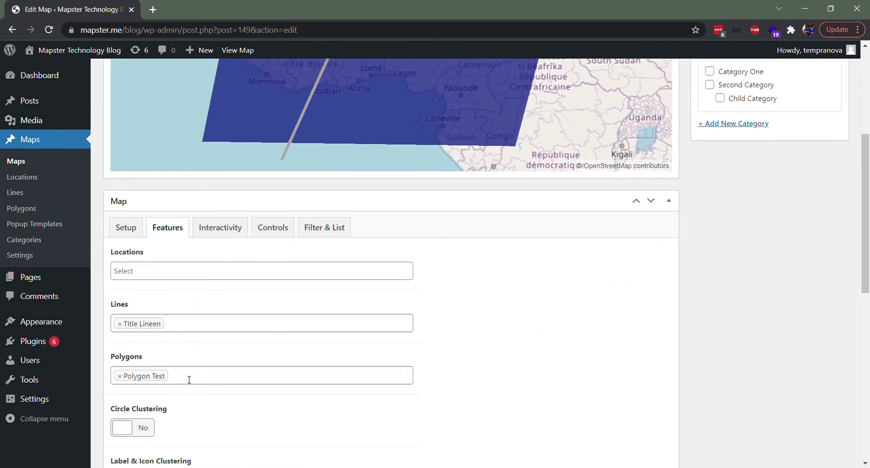
Set the Filter & List Category Filter's Checkbox Display to Checkbox.
{"action": "left_click", "coordinate": [304, 232]}
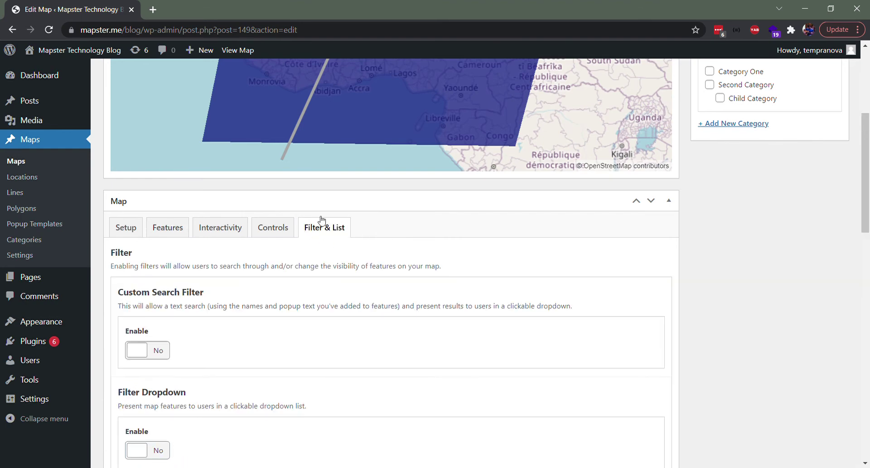
{"action": "scroll", "coordinate": [303, 254], "scroll_direction": "down", "scroll_amount": 6}
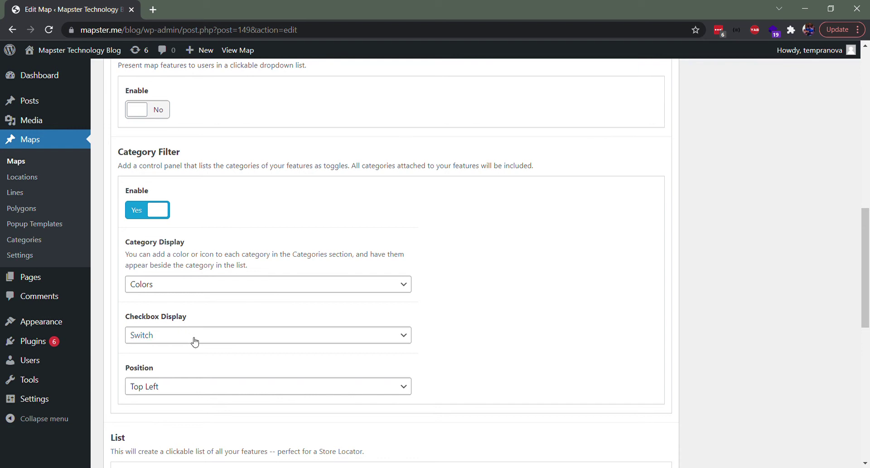
{"action": "left_click", "coordinate": [169, 335]}
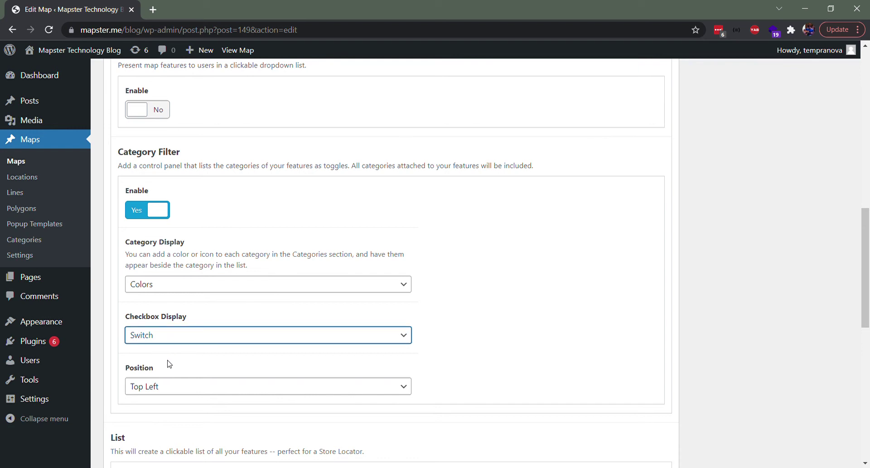
{"action": "left_click", "coordinate": [168, 363]}
{"action": "left_click", "coordinate": [386, 370]}
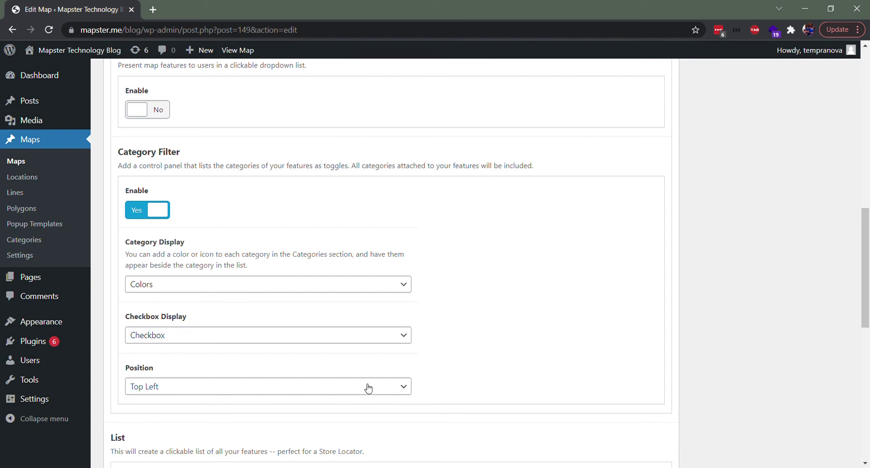
{"action": "scroll", "coordinate": [686, 290], "scroll_direction": "up", "scroll_amount": 3}
{"action": "scroll", "coordinate": [685, 290], "scroll_direction": "up", "scroll_amount": 10}
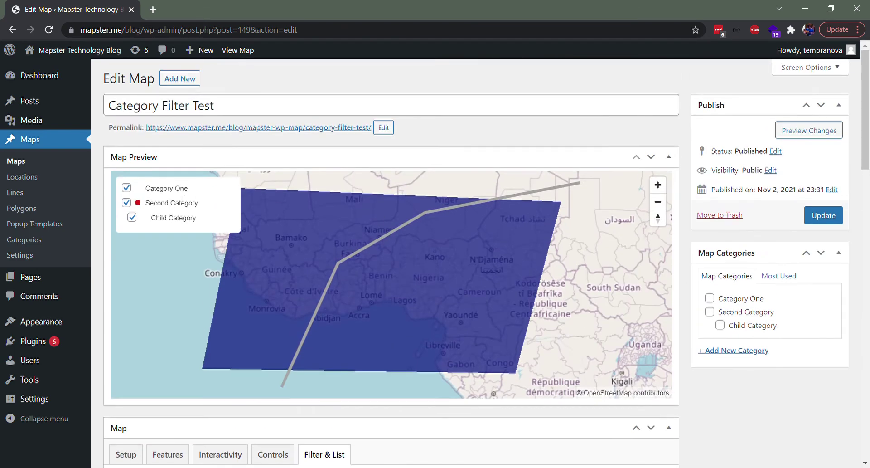
{"action": "left_click", "coordinate": [127, 188]}
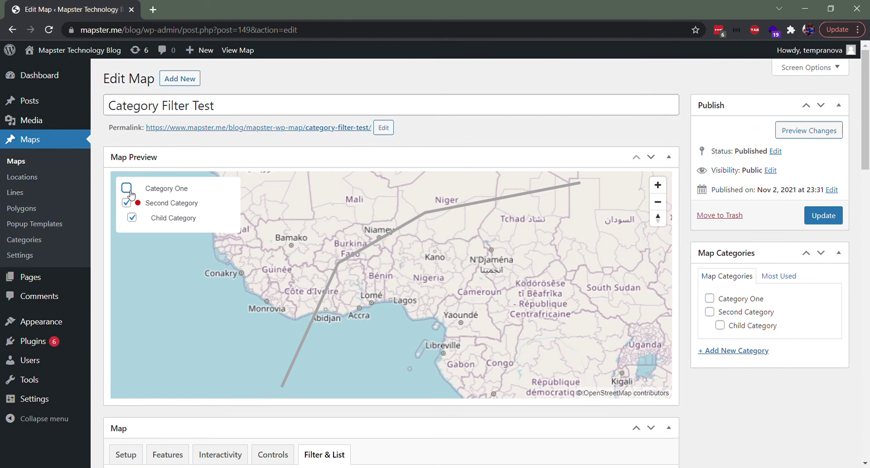
{"action": "left_click", "coordinate": [127, 188]}
{"action": "left_click", "coordinate": [127, 203]}
{"action": "left_click", "coordinate": [127, 203]}
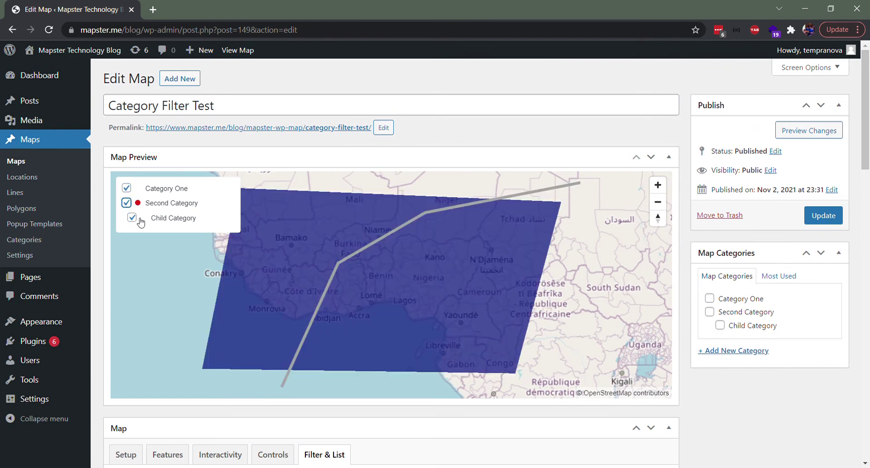
{"action": "left_click", "coordinate": [139, 219]}
{"action": "left_click", "coordinate": [136, 218]}
{"action": "left_click", "coordinate": [128, 190]}
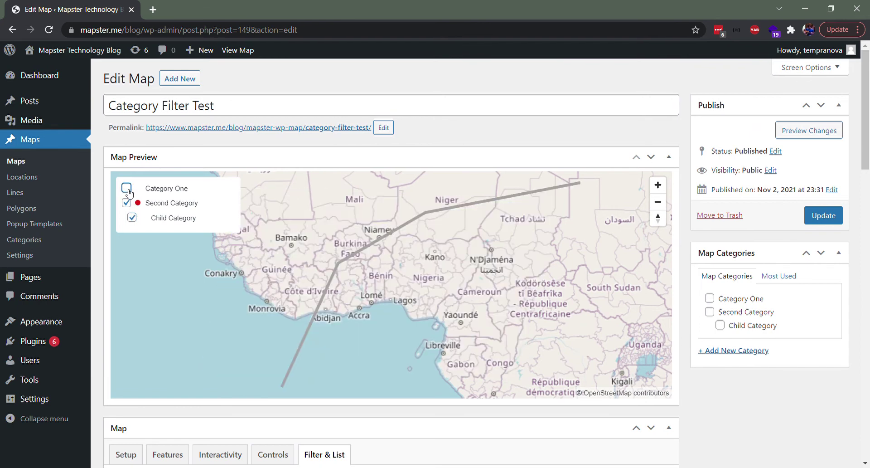
{"action": "left_click", "coordinate": [128, 188]}
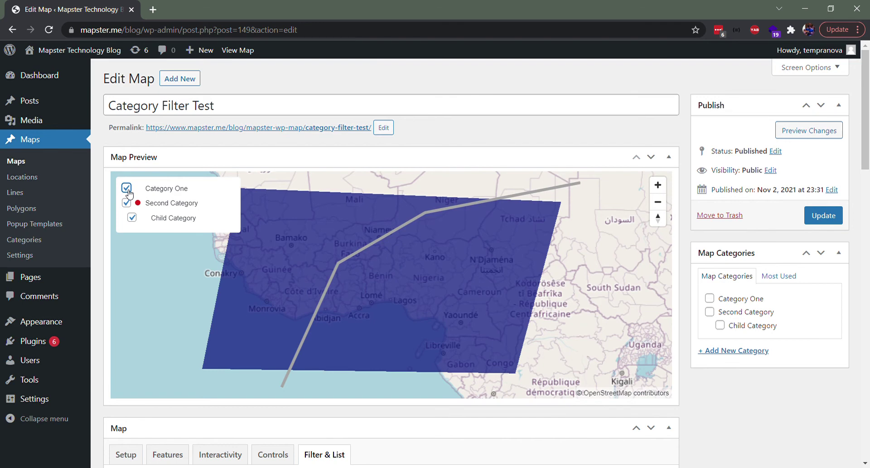
{"action": "left_click", "coordinate": [127, 188]}
{"action": "left_click", "coordinate": [127, 189]}
{"action": "left_click", "coordinate": [128, 188]}
{"action": "left_click", "coordinate": [127, 188]}
{"action": "left_click", "coordinate": [133, 189]}
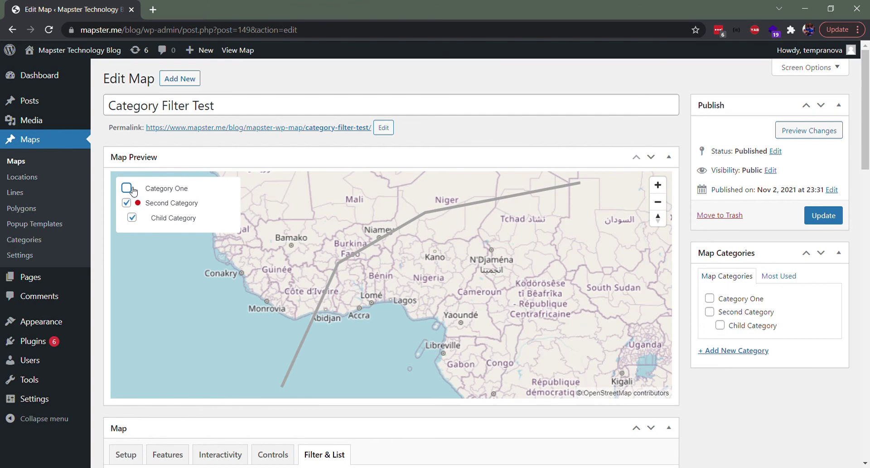
{"action": "left_click", "coordinate": [133, 190]}
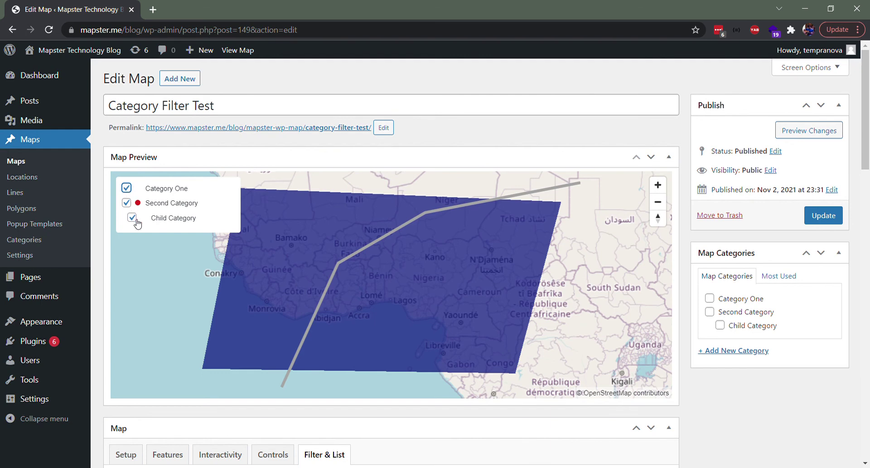
{"action": "left_click", "coordinate": [131, 218]}
{"action": "left_click", "coordinate": [132, 218]}
{"action": "left_click", "coordinate": [136, 219]}
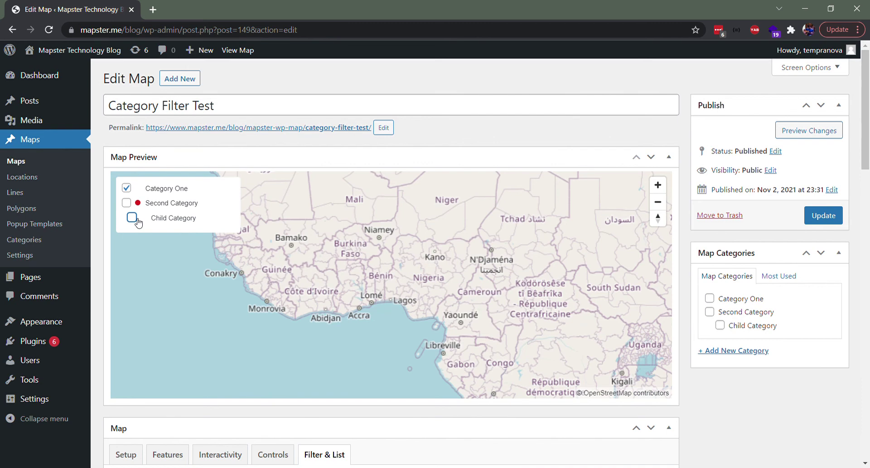
{"action": "left_click", "coordinate": [132, 218]}
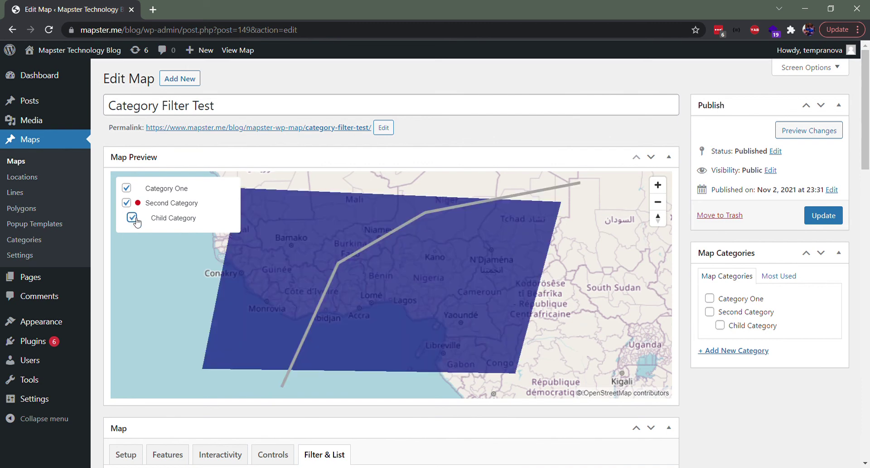
{"action": "left_click", "coordinate": [128, 205]}
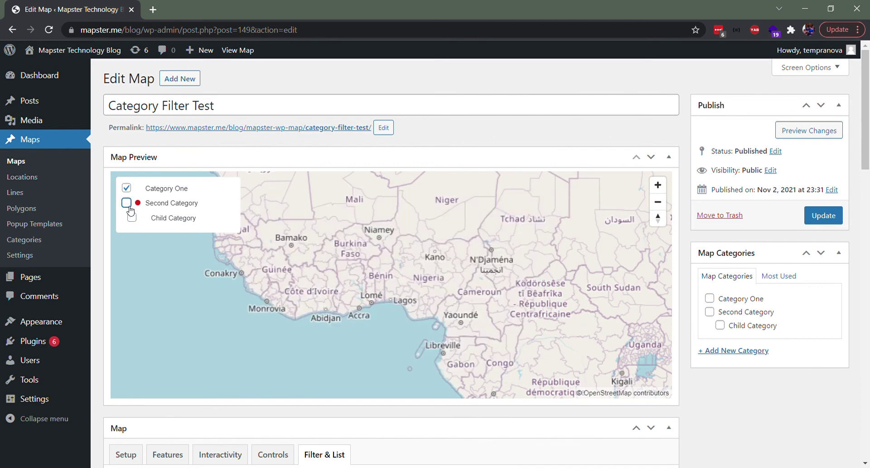
{"action": "left_click", "coordinate": [128, 204]}
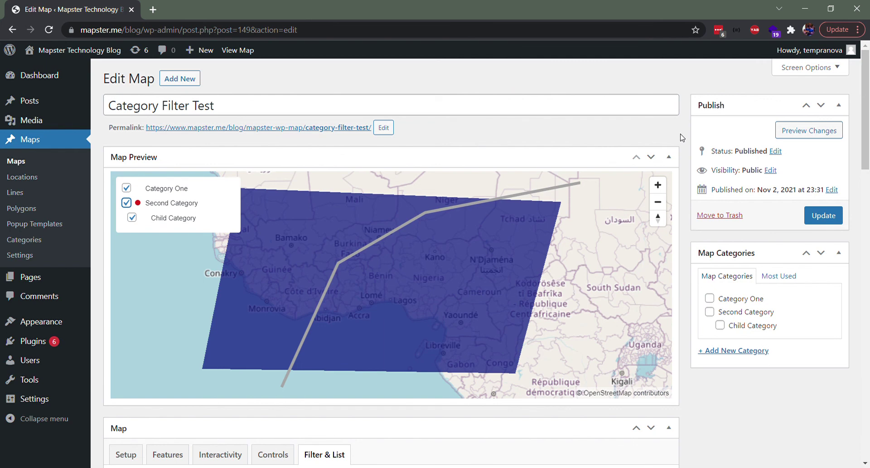
Update the Category Filter Test map to save the checkbox filter changes.
{"action": "scroll", "coordinate": [686, 138], "scroll_direction": "down", "scroll_amount": 1}
{"action": "scroll", "coordinate": [686, 138], "scroll_direction": "up", "scroll_amount": 1}
{"action": "left_click", "coordinate": [821, 221]}
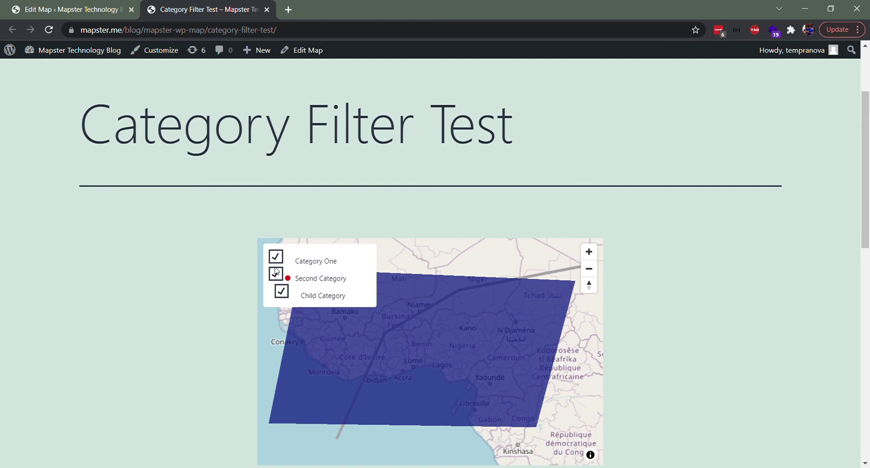
On the live page, toggle Second Category and Child Category checkboxes off and back on.
{"action": "left_click", "coordinate": [276, 276]}
{"action": "left_click", "coordinate": [276, 276]}
{"action": "left_click", "coordinate": [288, 293]}
{"action": "left_click", "coordinate": [287, 292]}
Change Checkbox Display to Switch and update the map.
{"action": "left_click", "coordinate": [114, 9]}
{"action": "scroll", "coordinate": [382, 285], "scroll_direction": "down", "scroll_amount": 15}
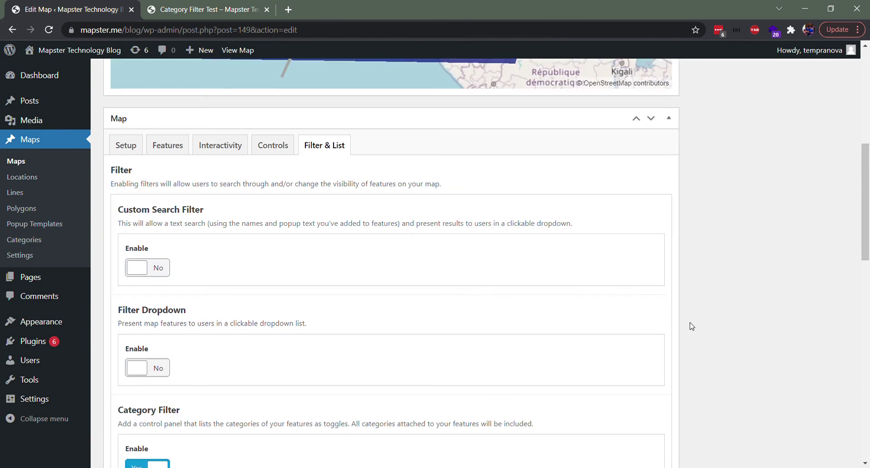
{"action": "left_click", "coordinate": [270, 315]}
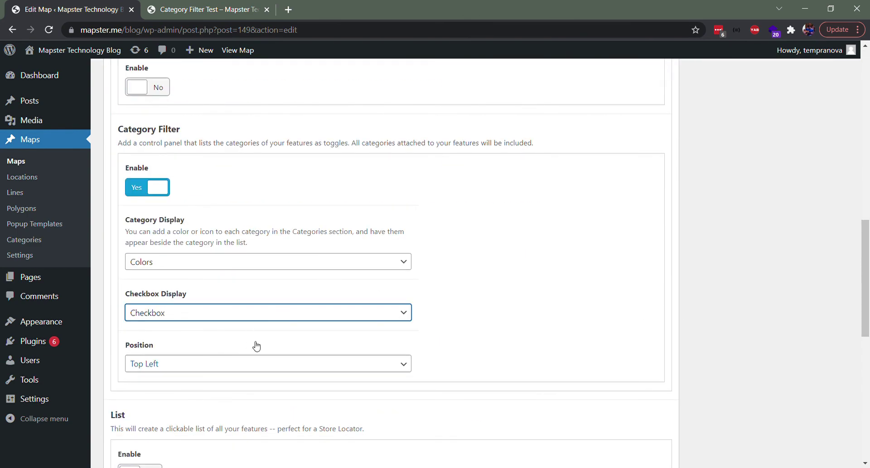
{"action": "left_click", "coordinate": [299, 335]}
{"action": "scroll", "coordinate": [610, 325], "scroll_direction": "up", "scroll_amount": 20}
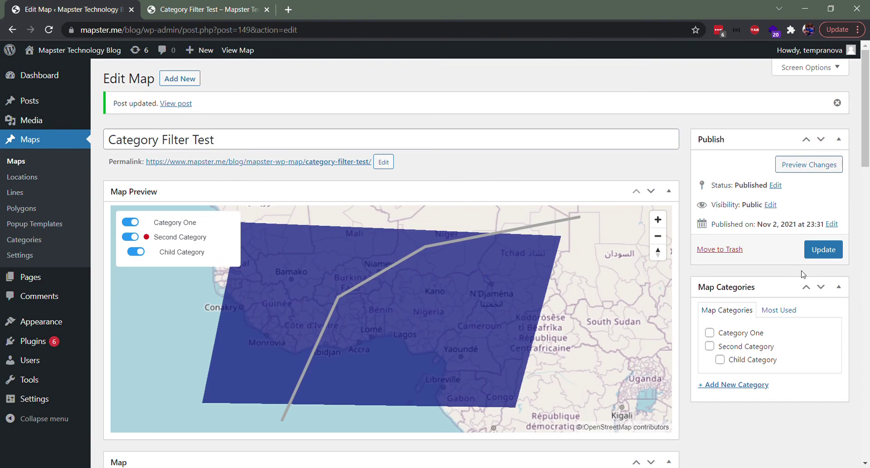
{"action": "left_click", "coordinate": [822, 249]}
Reload the published page and toggle the Category One and Second Category switches off and on.
{"action": "left_click", "coordinate": [203, 10]}
{"action": "left_click", "coordinate": [49, 29]}
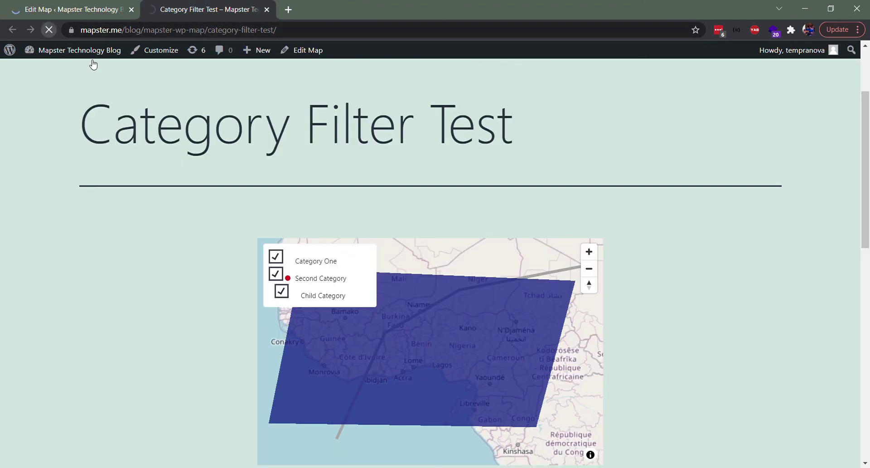
{"action": "left_click", "coordinate": [281, 257]}
{"action": "left_click", "coordinate": [281, 256]}
{"action": "left_click", "coordinate": [279, 266]}
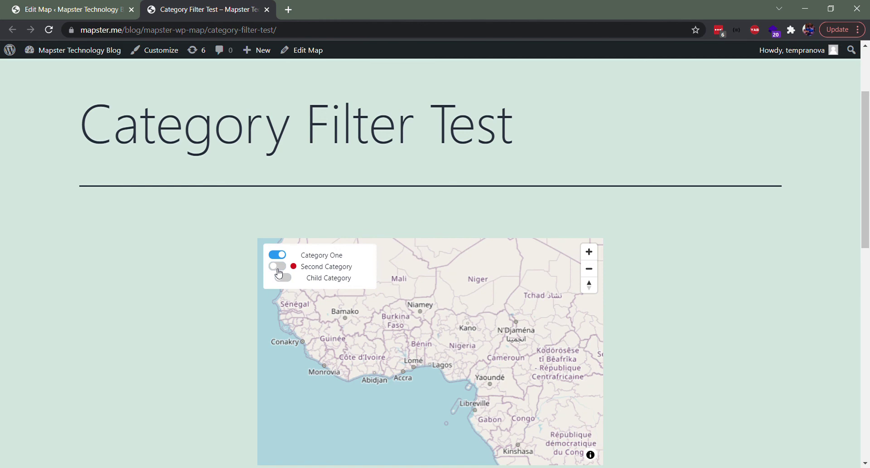
{"action": "left_click", "coordinate": [278, 266]}
{"action": "scroll", "coordinate": [177, 254], "scroll_direction": "down", "scroll_amount": 3}
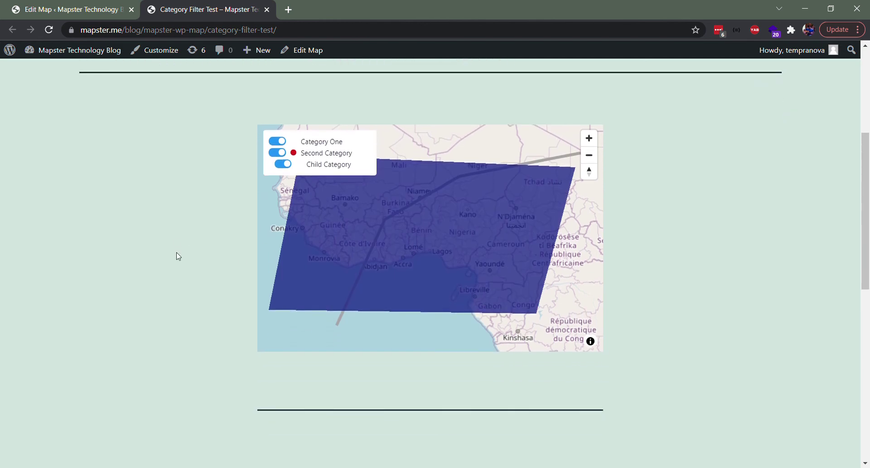